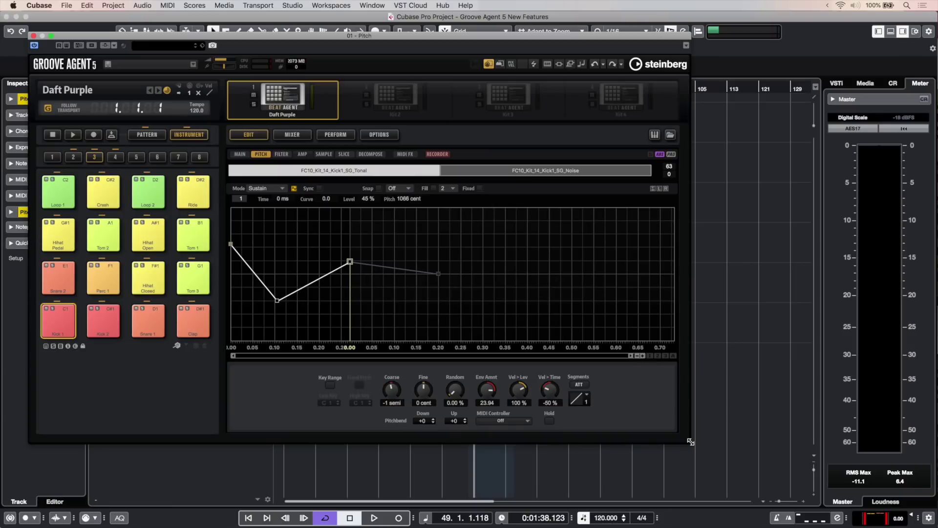
# - Enlarge the plug-in window and draw extra Kick 1, Snare 1 and closed hi-hat notes with shaped velocities in the Groove 1 pattern
pyautogui.moveTo(859, 477); pyautogui.dragTo(884, 483)
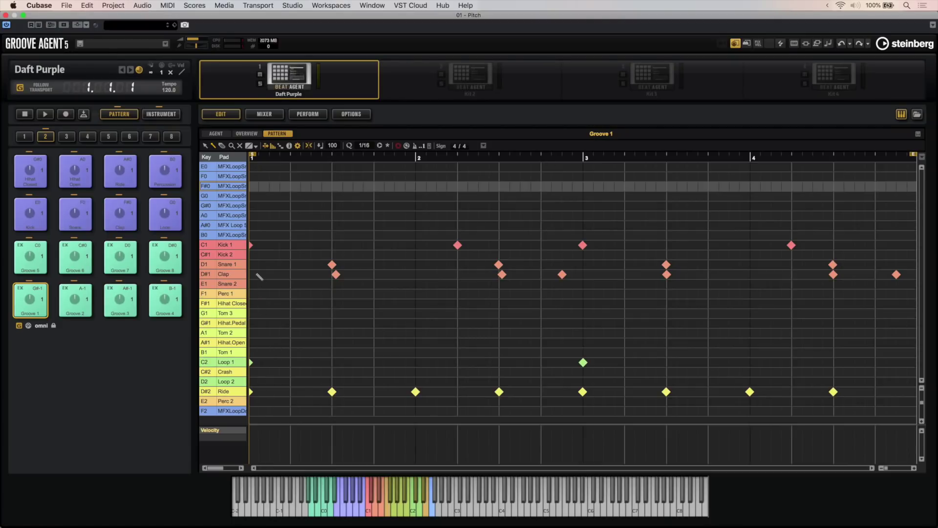
pyautogui.click(290, 245)
pyautogui.click(300, 246)
pyautogui.click(363, 264)
pyautogui.click(384, 265)
pyautogui.moveTo(388, 299); pyautogui.dragTo(585, 308)
pyautogui.moveTo(432, 441); pyautogui.dragTo(520, 444)
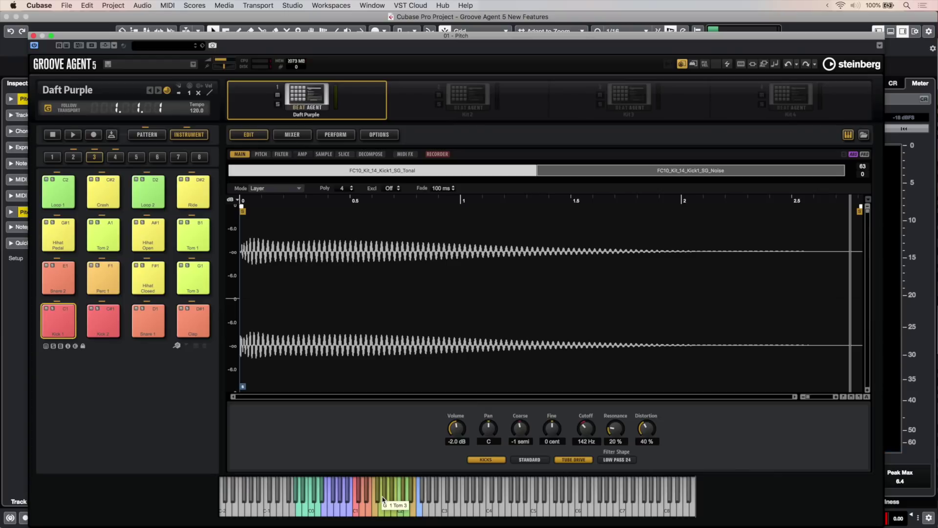
# - Review the Kick 1 pad's pitch and filter envelopes and show the sample waveform behind its amp envelope
pyautogui.click(261, 154)
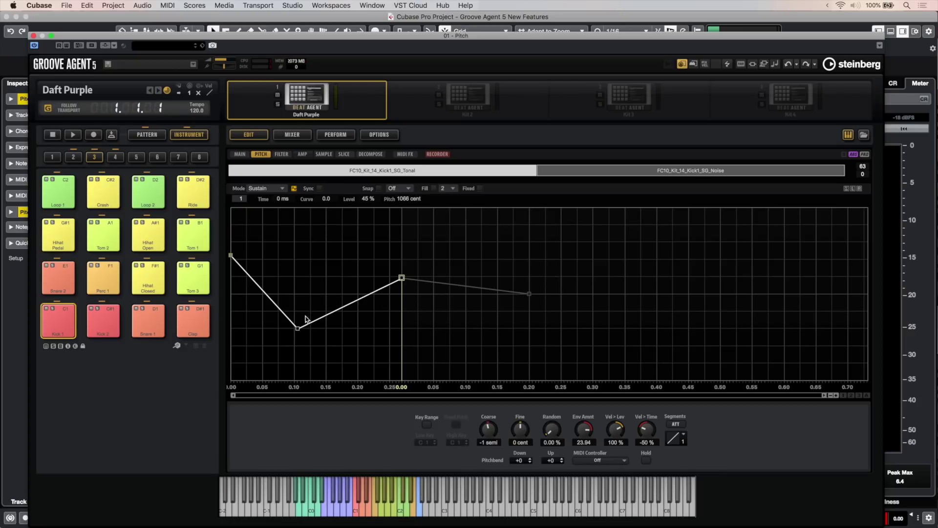
pyautogui.click(282, 154)
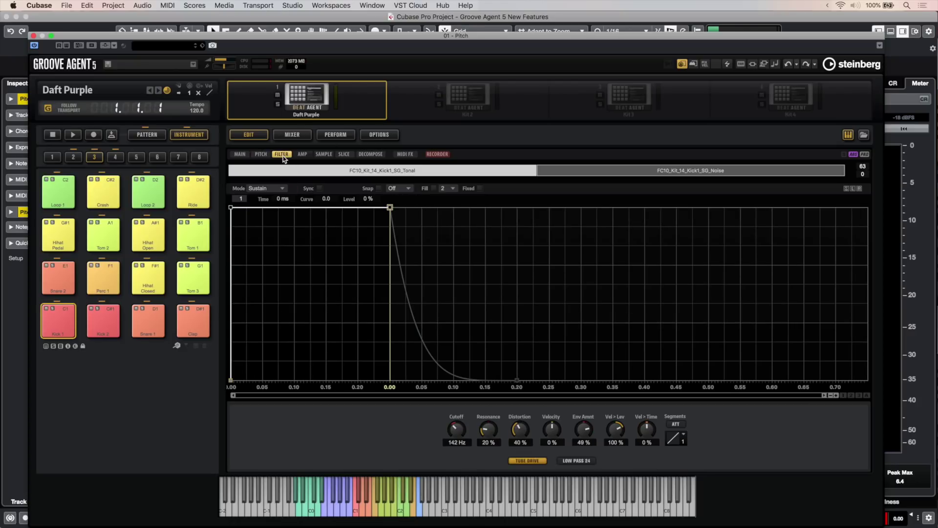
pyautogui.click(300, 155)
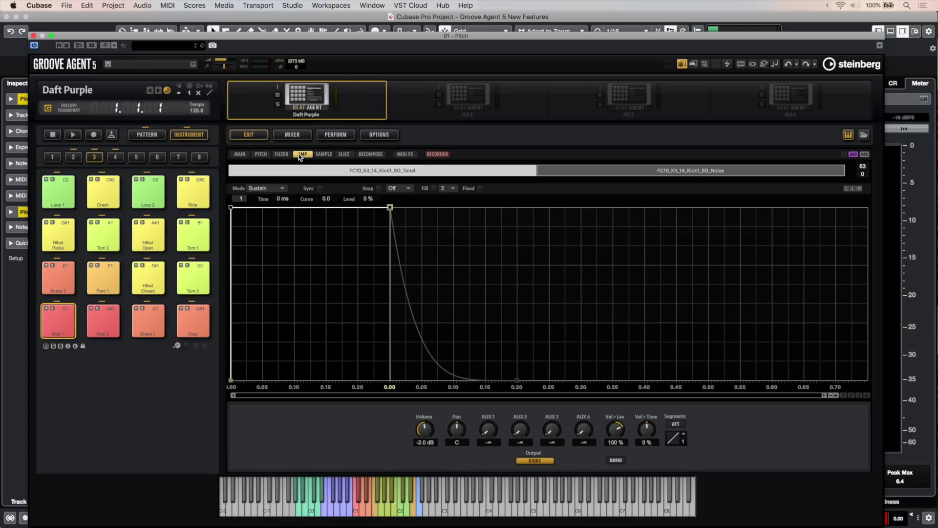
pyautogui.click(846, 189)
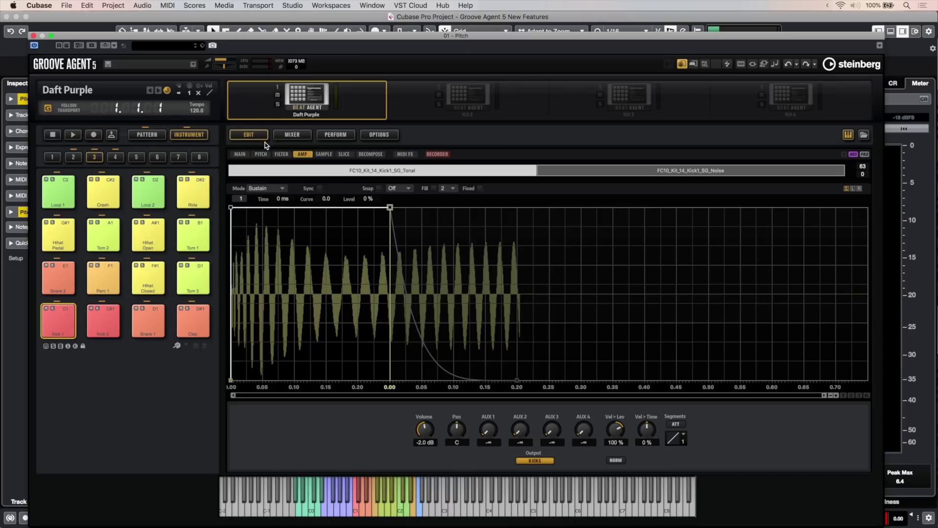
# - Show the waveform behind the Kick 1 pitch envelope and move its second node to about 95 ms and -48% level
pyautogui.click(262, 155)
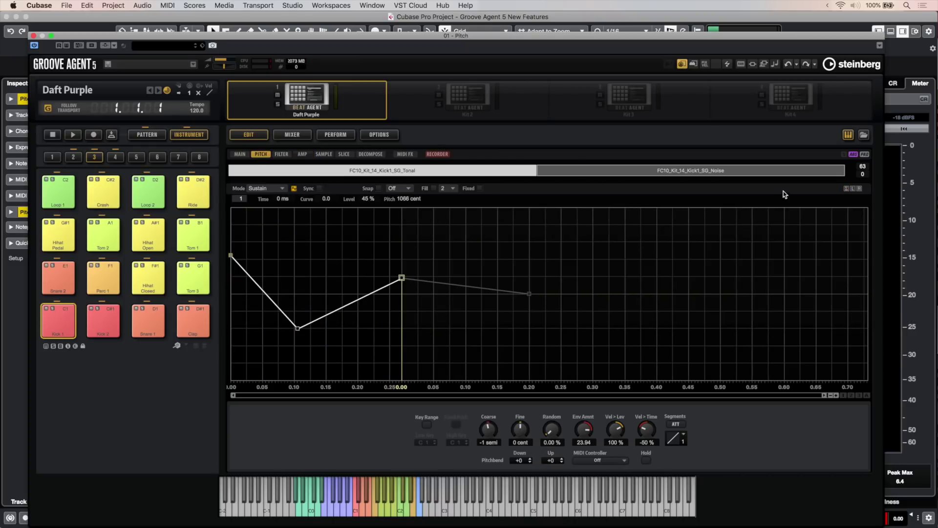
pyautogui.click(846, 189)
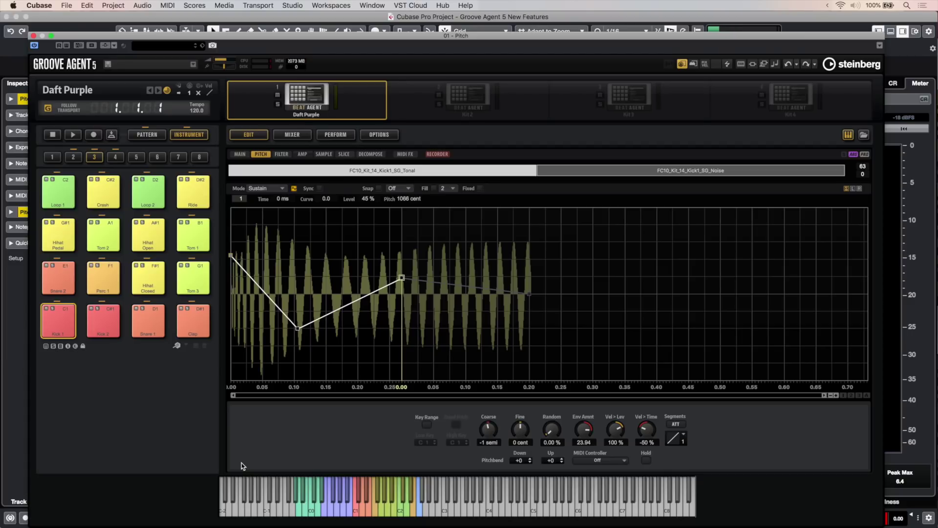
pyautogui.click(297, 329)
pyautogui.moveTo(298, 323)
pyautogui.mouseDown()
pyautogui.moveTo(298, 239)
pyautogui.moveTo(291, 345)
pyautogui.moveTo(291, 336)
pyautogui.mouseUp()
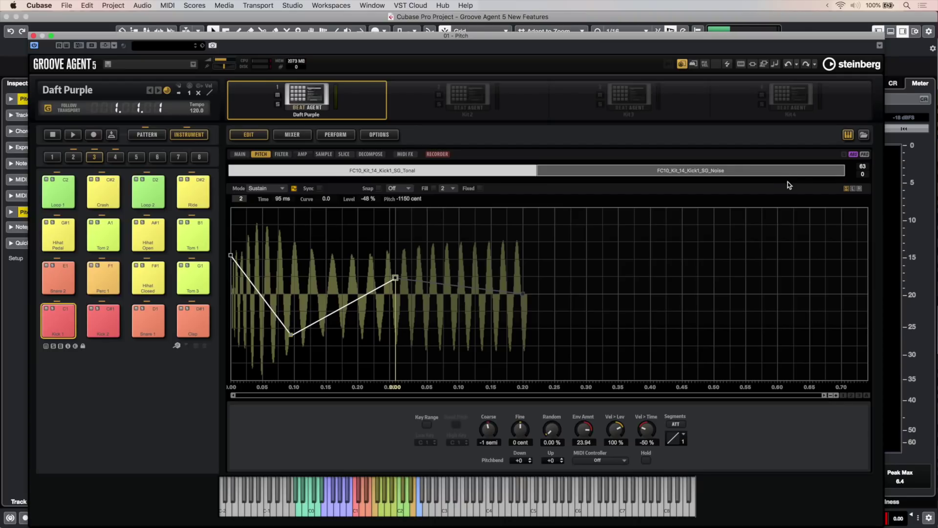
# - Limit editing to the selected tonal sample instead of the whole pad and audition the Kick 1 pad
pyautogui.click(864, 155)
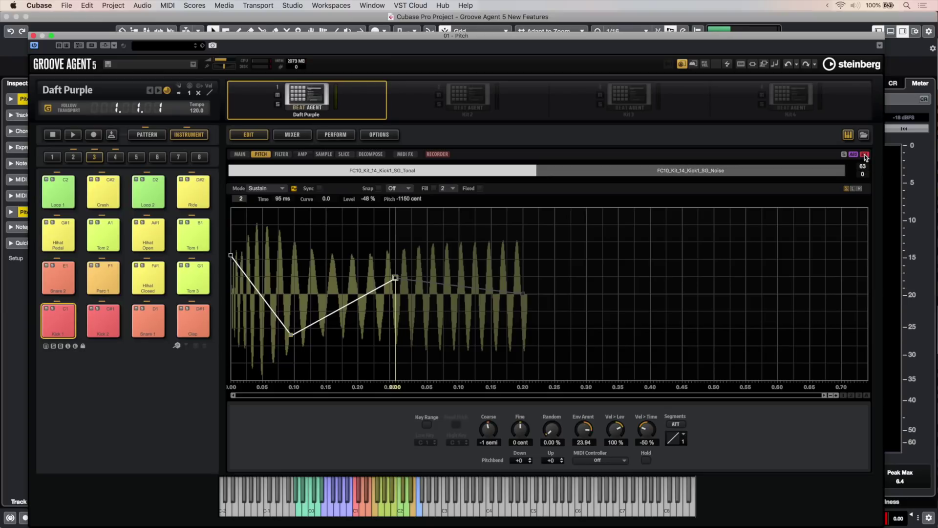
pyautogui.click(52, 330)
pyautogui.click(56, 326)
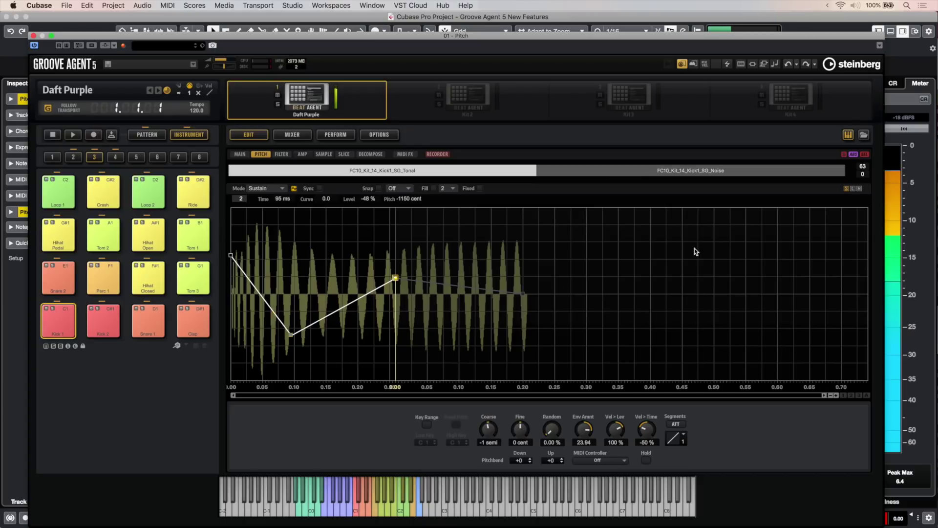
# - Switch between the kick's noise and tonal samples to compare their pitch envelopes and waveforms
pyautogui.click(616, 171)
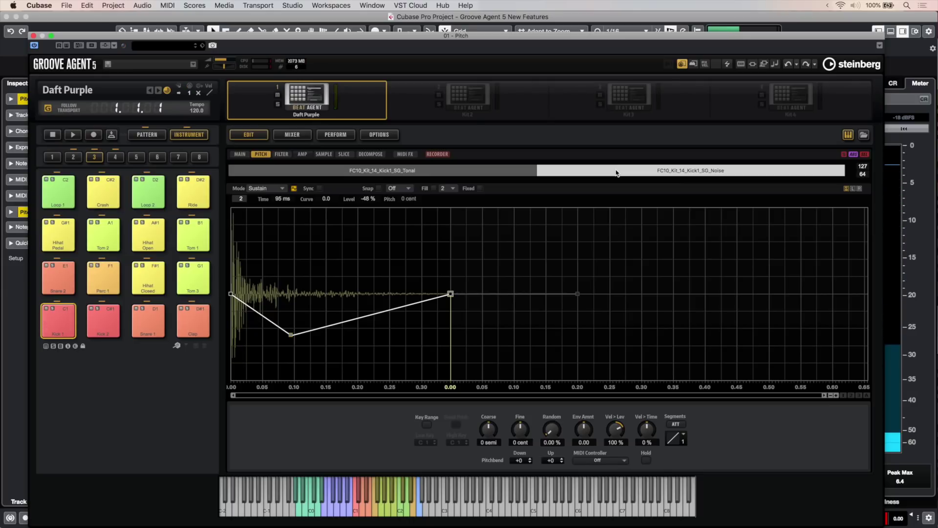
pyautogui.click(370, 170)
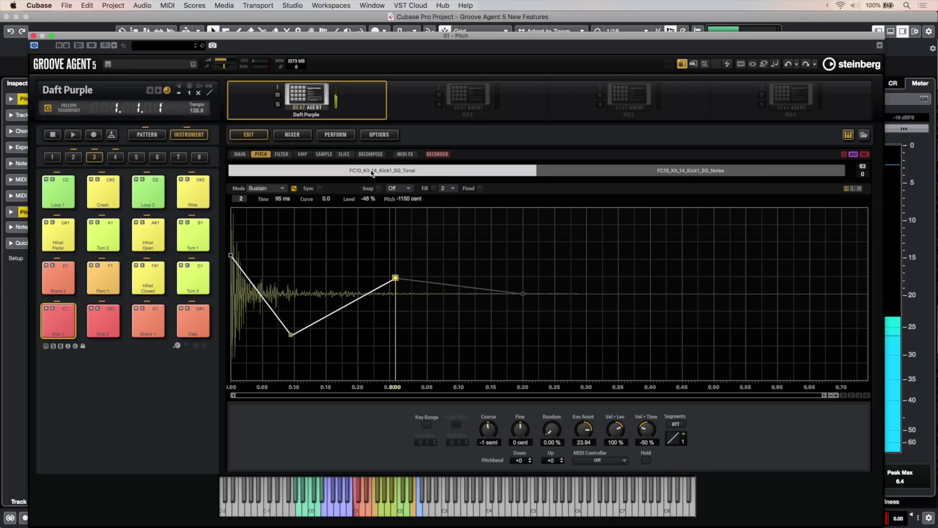
pyautogui.click(710, 175)
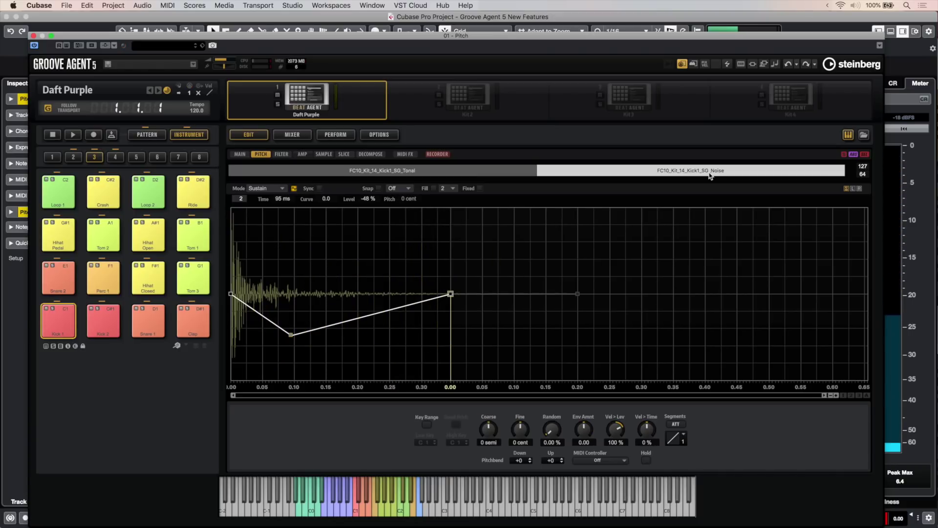
pyautogui.click(489, 173)
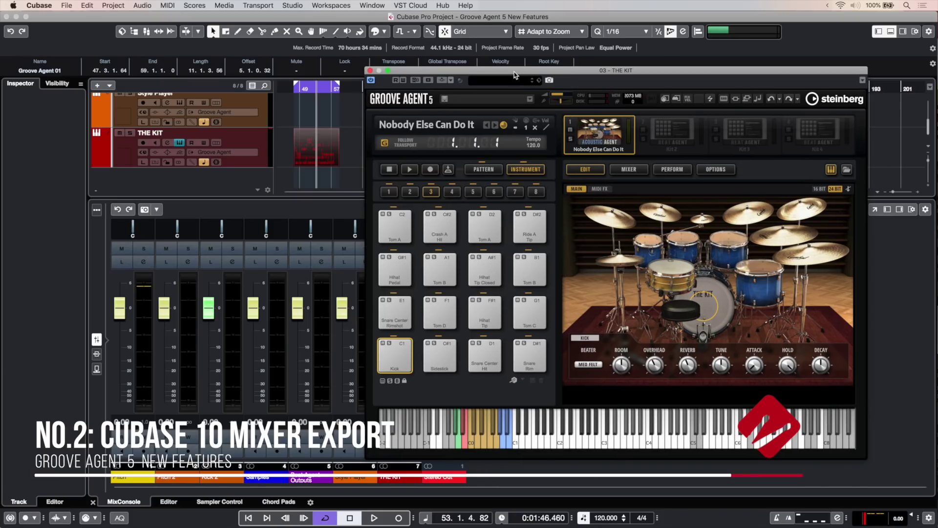
# - Play THE KIT, view the kick and snare mic channels, and raise the Snare group fader slightly with that channel selected
pyautogui.press('space')
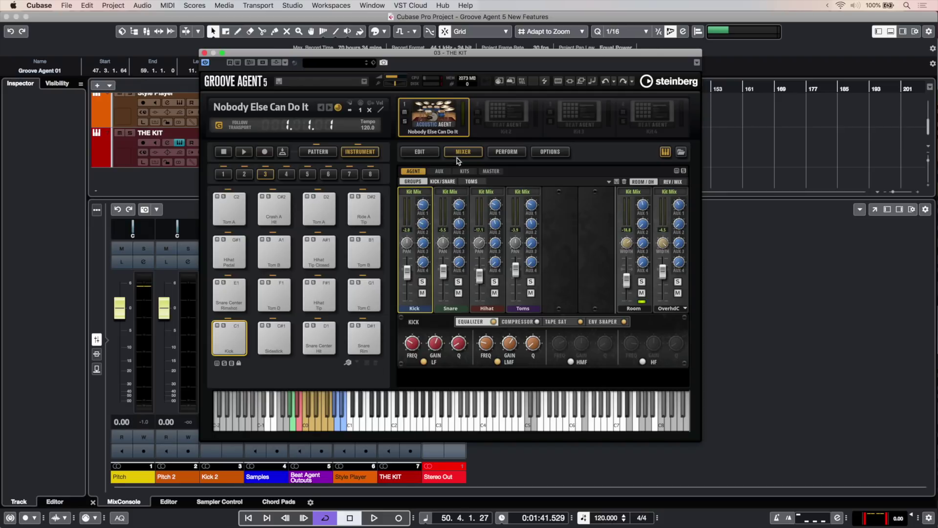
pyautogui.click(442, 181)
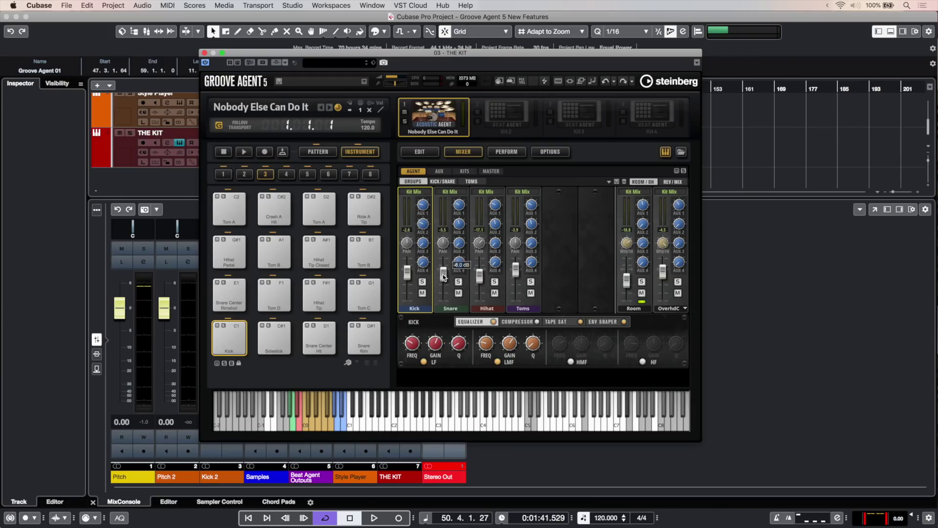
pyautogui.moveTo(444, 276); pyautogui.dragTo(444, 271)
pyautogui.click(452, 308)
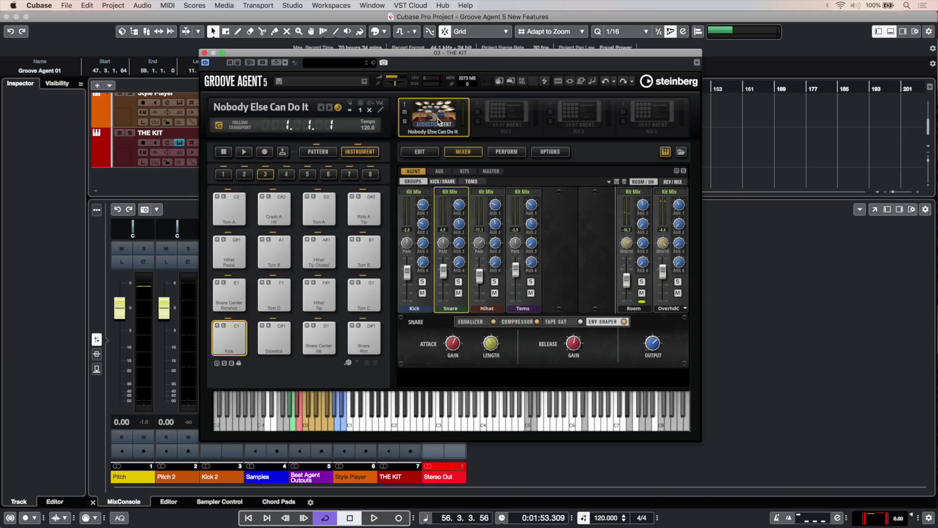
# - Export the Nobody Else Can Do It kit's mixer and FX to Cubase
pyautogui.rightClick(438, 119)
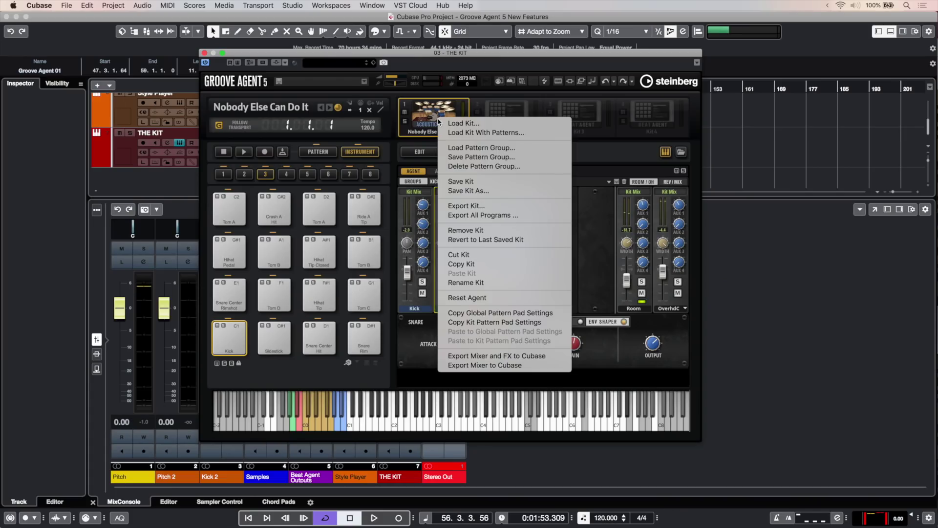
pyautogui.click(501, 359)
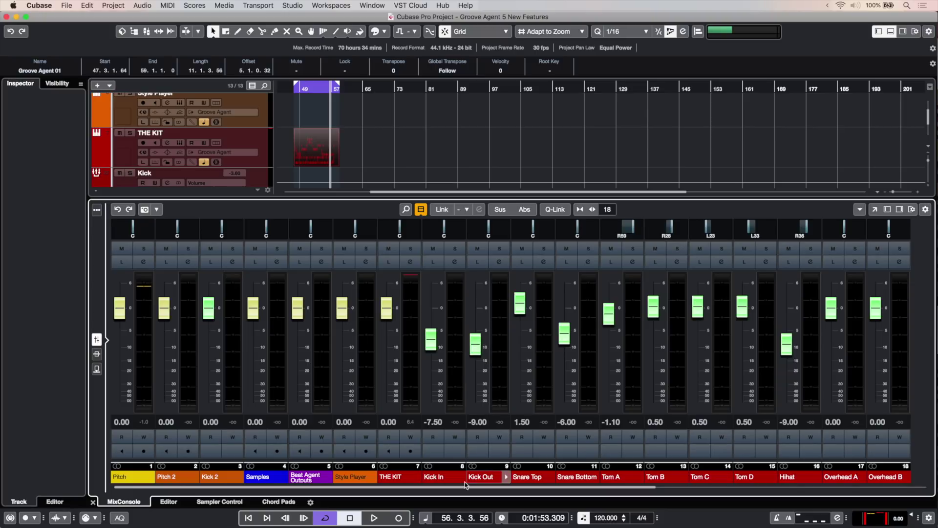
# - Examine the exported kit channels in the MixConsole, including the kick and snare mics and the Snare channel's strip settings
pyautogui.moveTo(464, 487); pyautogui.dragTo(675, 478)
pyautogui.press('g')
pyautogui.press('g')
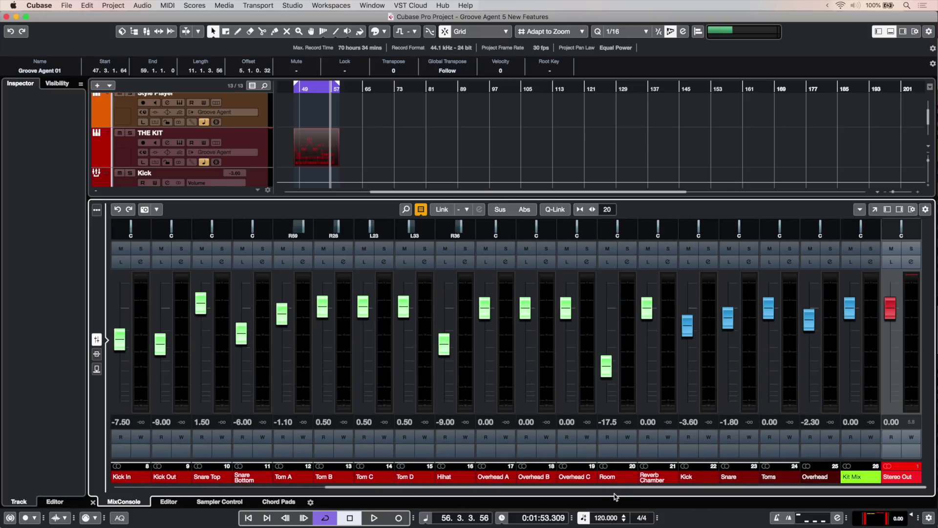
pyautogui.click(233, 478)
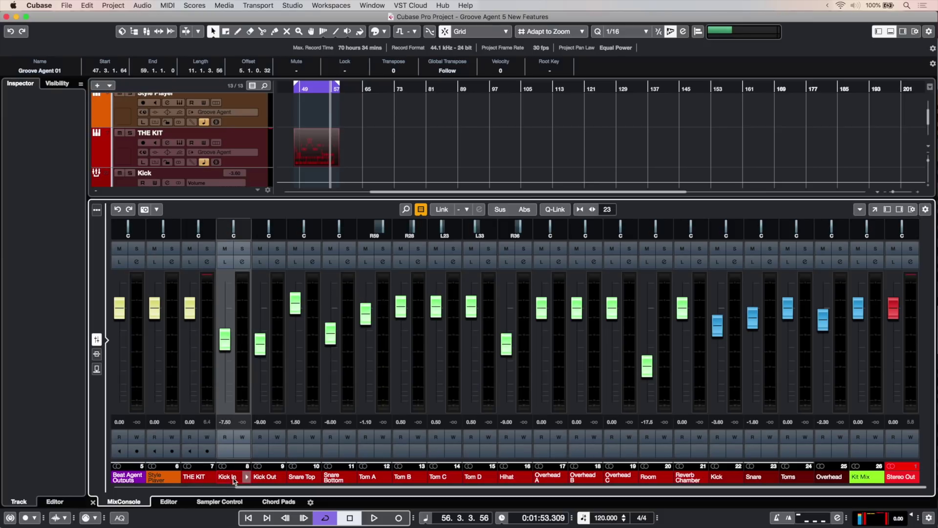
pyautogui.click(264, 479)
pyautogui.click(303, 476)
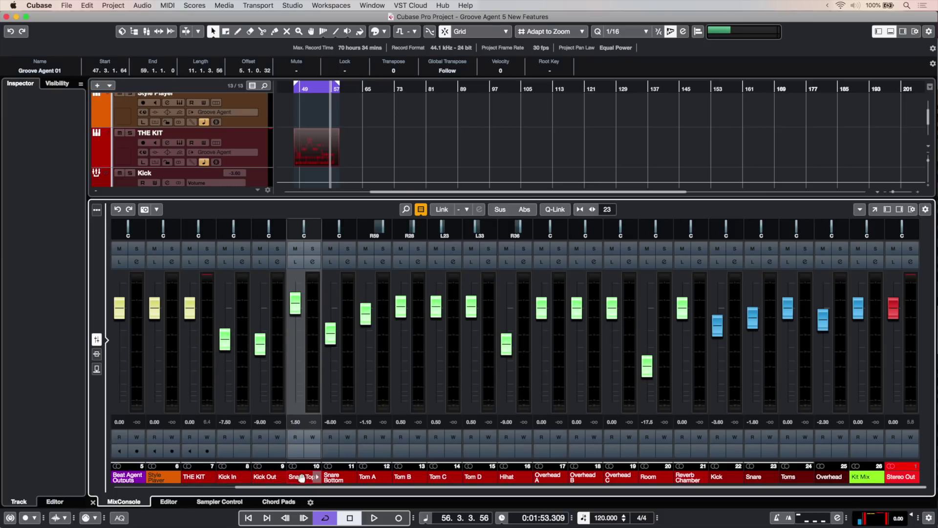
pyautogui.click(334, 477)
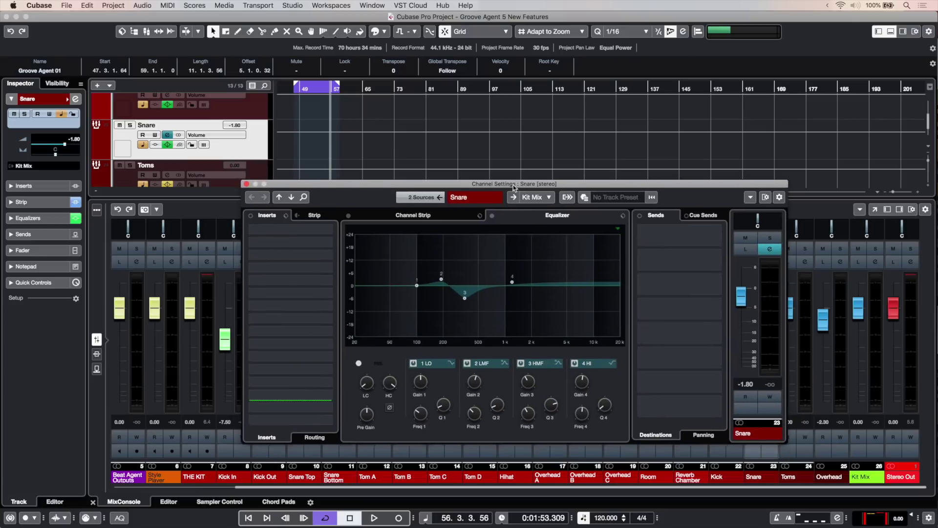
pyautogui.moveTo(514, 187); pyautogui.dragTo(512, 180)
pyautogui.click(404, 209)
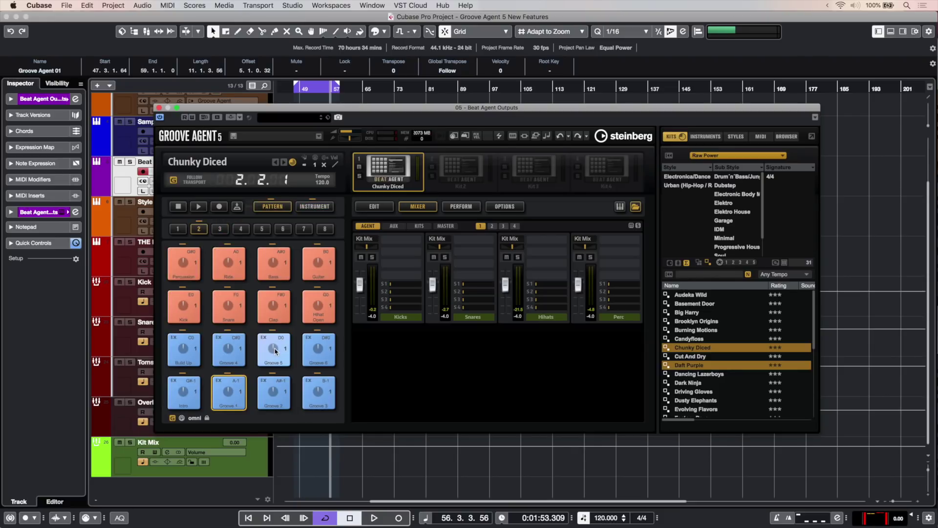
# - Play the Groove 5 pattern of the Chunky Diced kit and review the outputs available for the Kicks channel
pyautogui.click(275, 351)
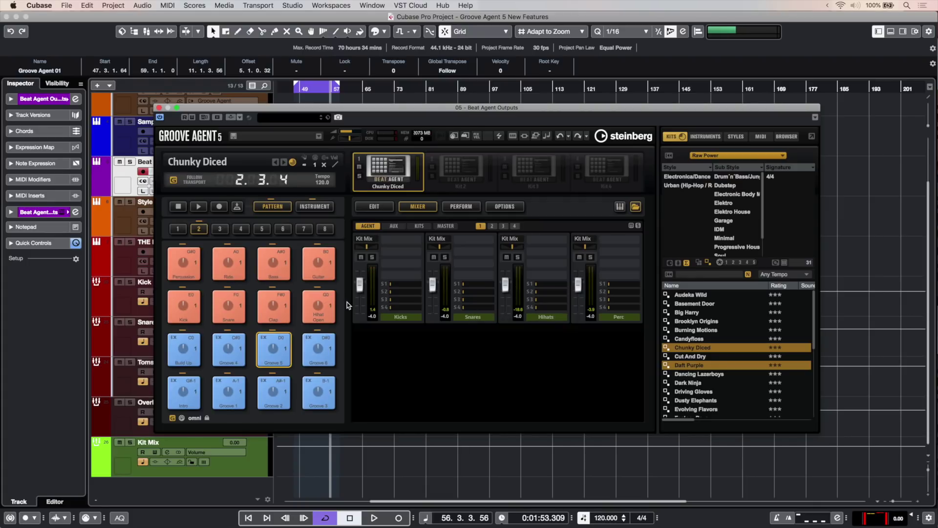
pyautogui.click(375, 242)
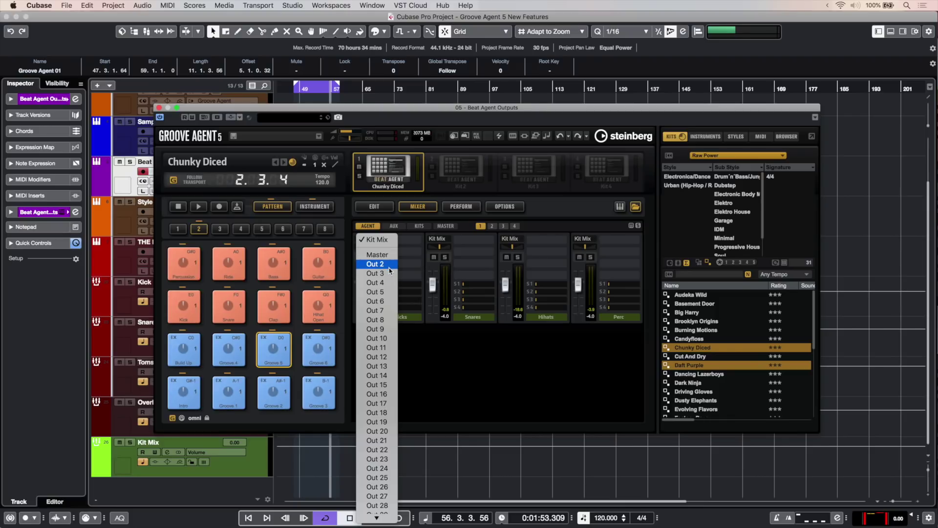
pyautogui.moveTo(376, 516)
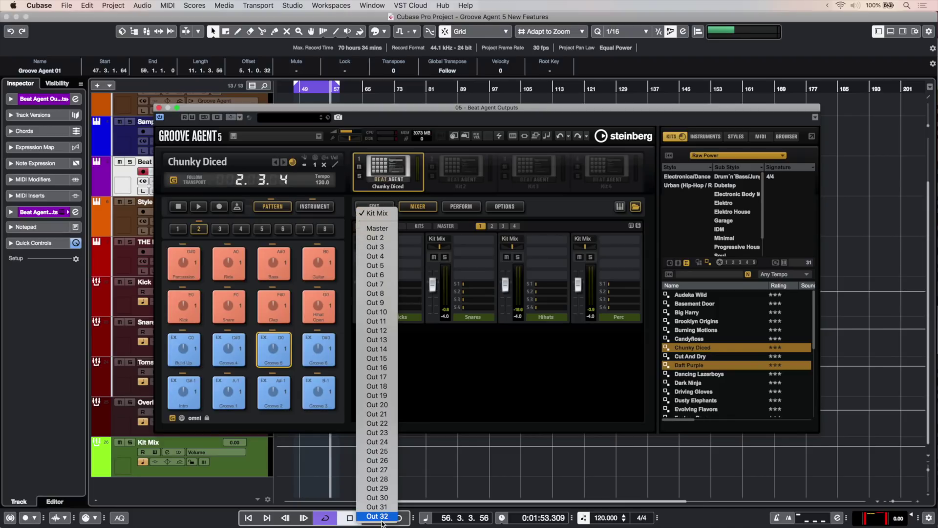
pyautogui.click(487, 446)
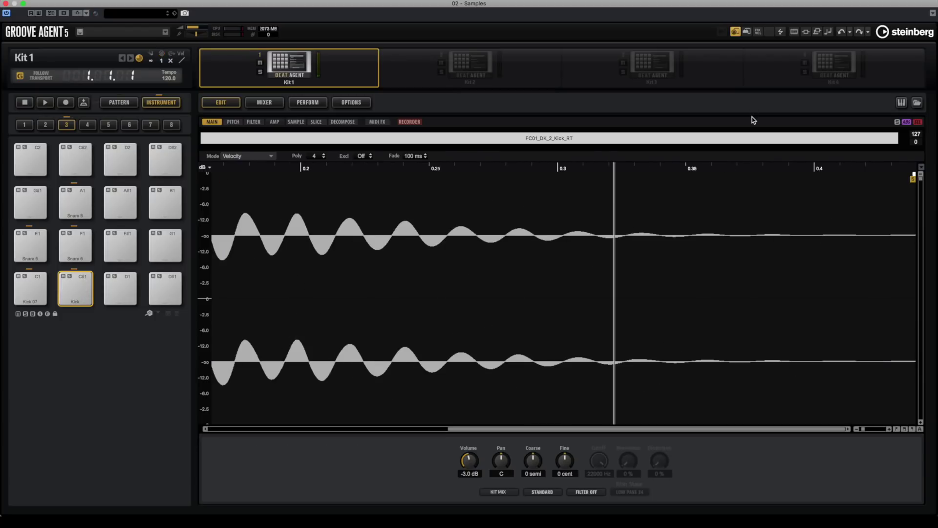
# - Prelisten to the noise and tonal parts of the Kick sample on C#1 and apply the decomposition
pyautogui.click(342, 122)
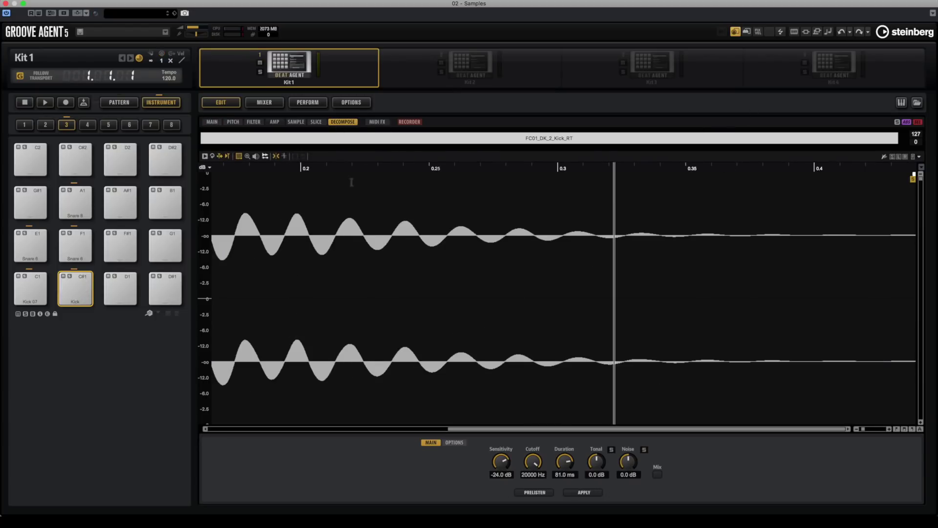
pyautogui.click(533, 492)
pyautogui.click(644, 450)
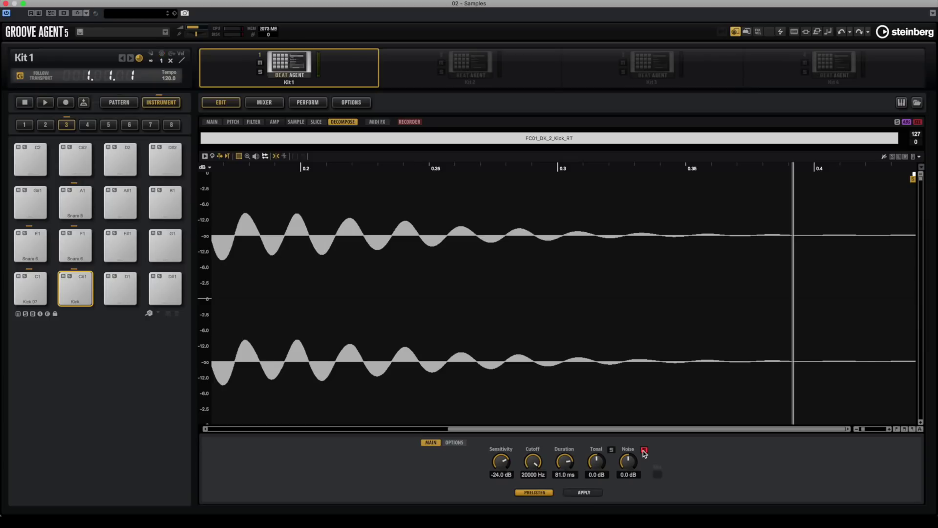
pyautogui.click(644, 450)
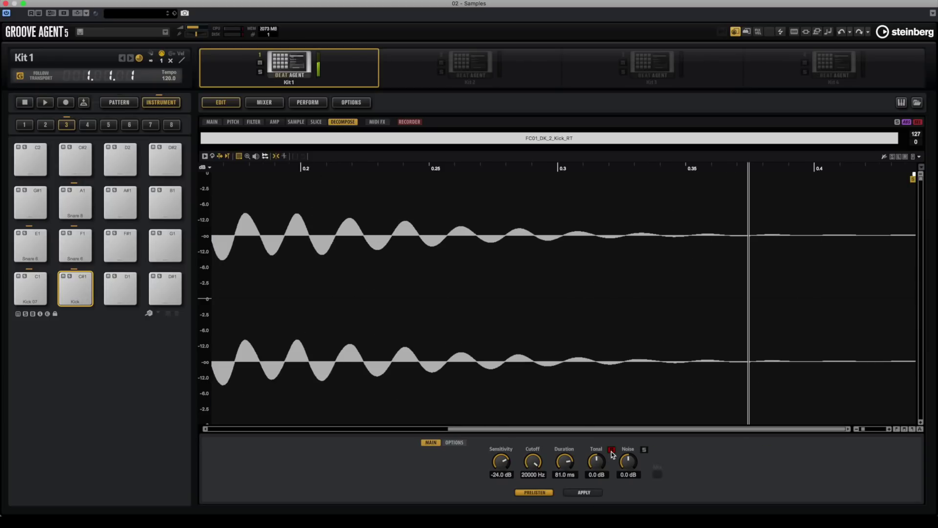
pyautogui.click(584, 492)
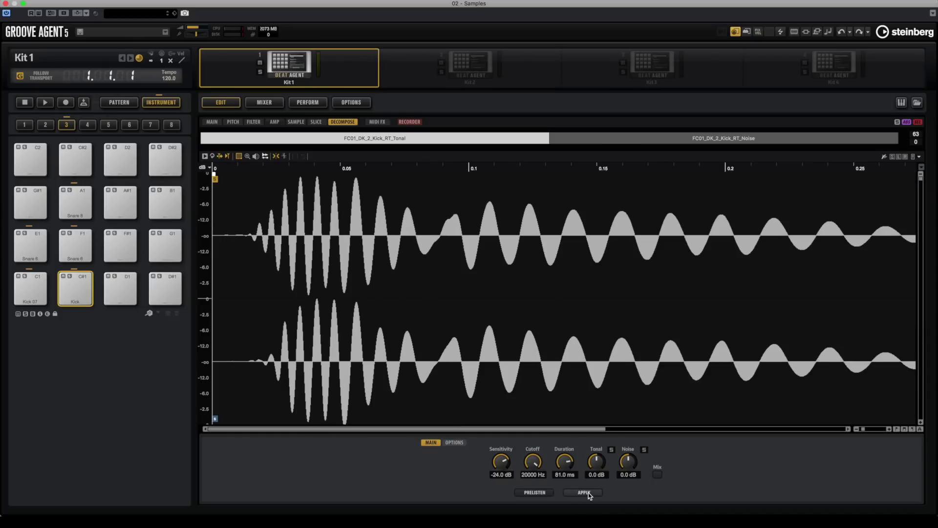
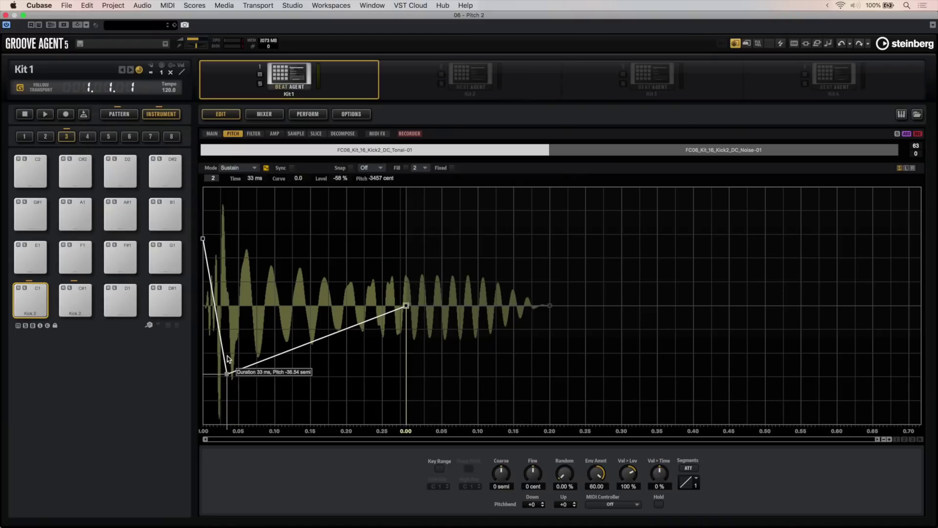
# - Raise the second node of the Kick 2 tonal sample's pitch envelope and lengthen its duration
pyautogui.moveTo(227, 357); pyautogui.dragTo(261, 268)
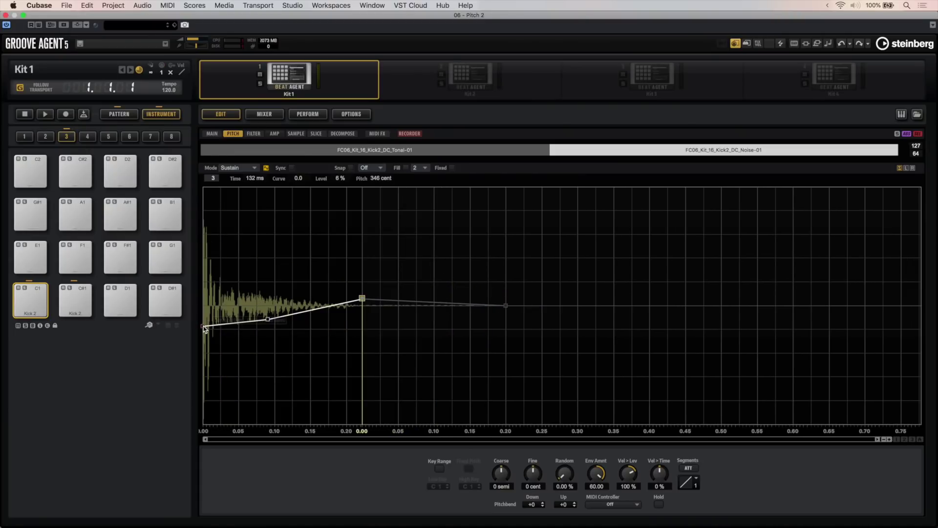
# - Lower the start node of the Kick 2 noise sample's pitch envelope to about -47 semitones and shift the second node lower and earlier
pyautogui.moveTo(209, 267); pyautogui.dragTo(209, 267)
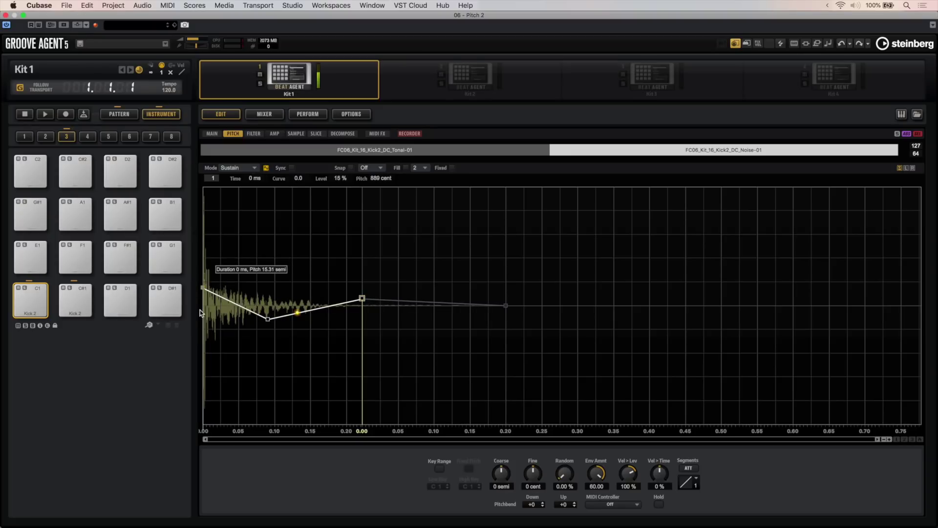
pyautogui.moveTo(200, 311); pyautogui.dragTo(201, 343)
pyautogui.moveTo(191, 400); pyautogui.dragTo(191, 397)
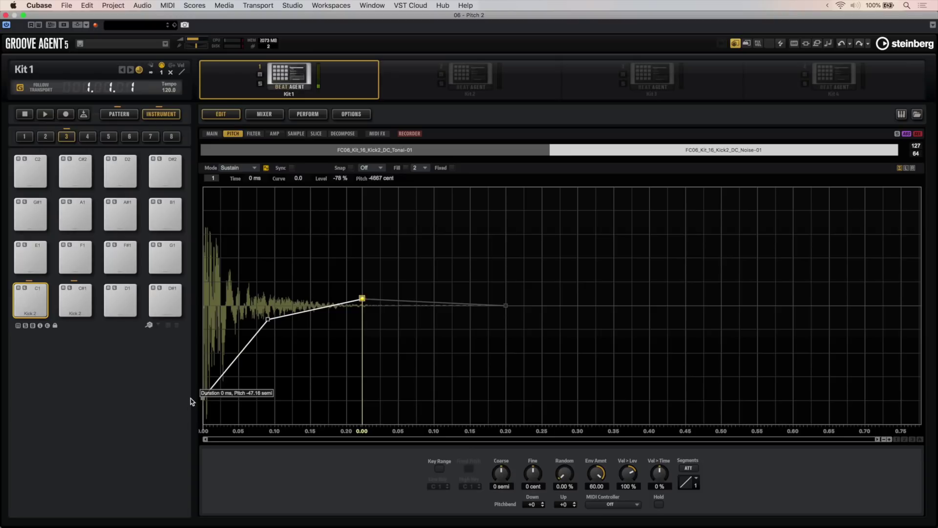
pyautogui.moveTo(270, 320); pyautogui.dragTo(254, 362)
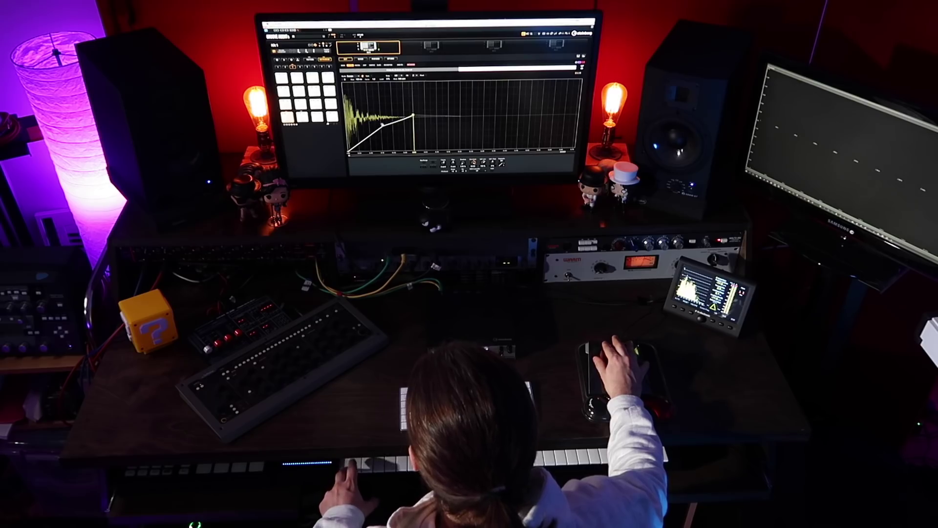
# - Play the Groove 5 pattern of the Planet Of Tomorrow kit and filter the instrument library by the Kick Drum sub category
pyautogui.scroll(-3, 381, 117)
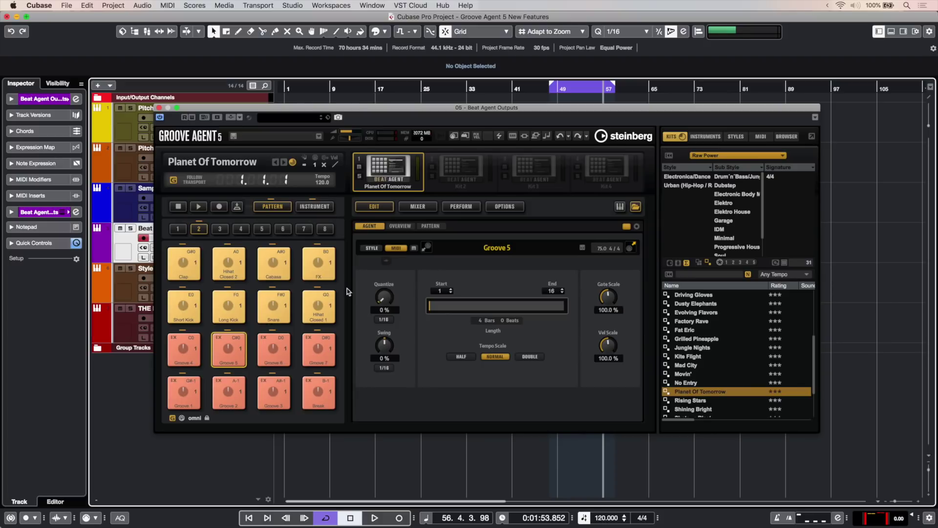
pyautogui.click(198, 207)
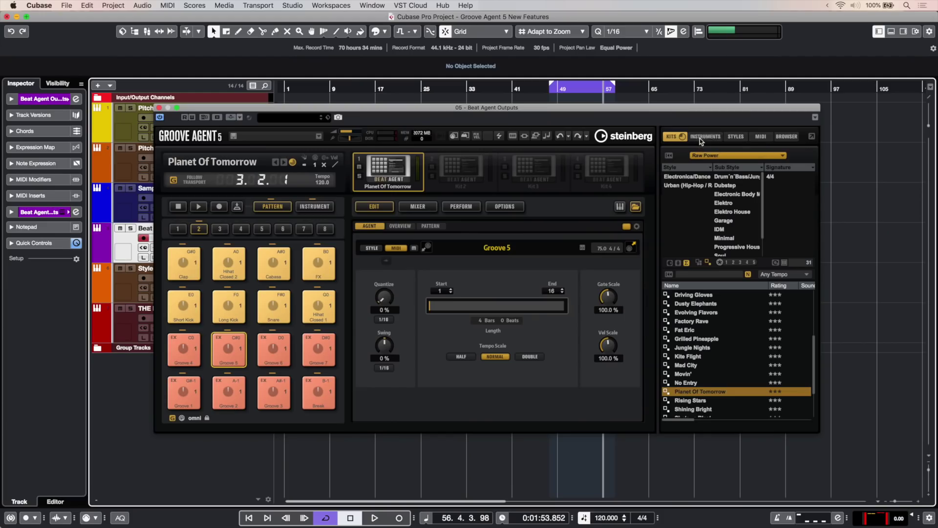
pyautogui.click(700, 137)
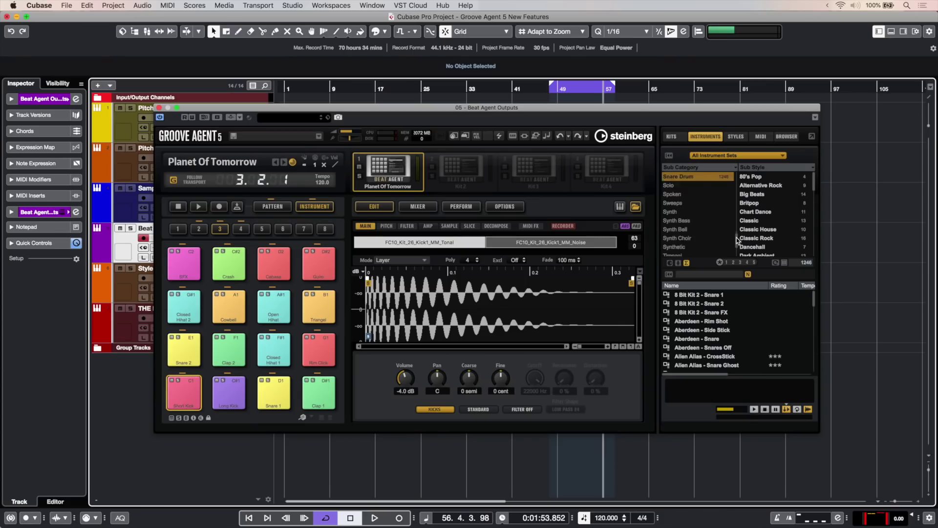
pyautogui.moveTo(737, 238); pyautogui.dragTo(738, 218)
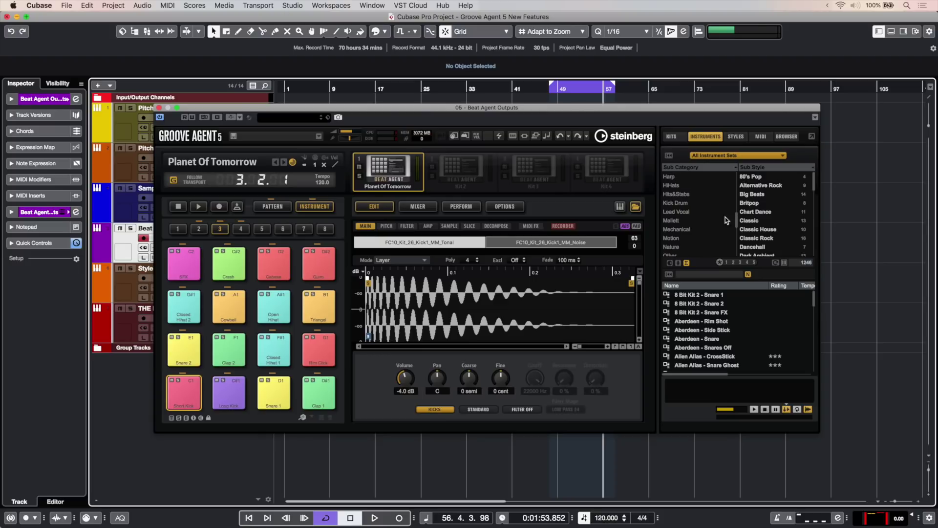
pyautogui.click(694, 203)
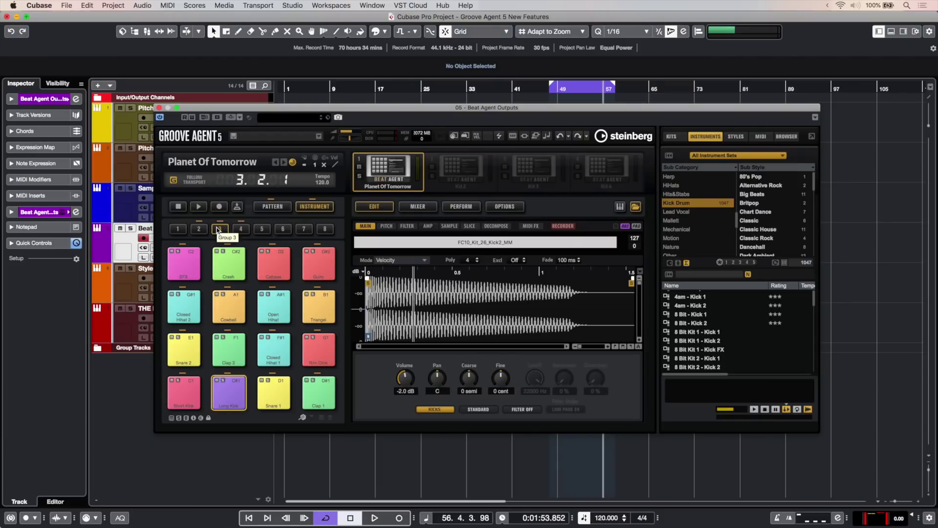
# - Play the groove and audition 8 Bit Kit 1 - Kick 1, 8 Bit Kit 1 - Kick 2 and Berlin Berlin - Kick 1 on the Long Kick pad
pyautogui.click(198, 207)
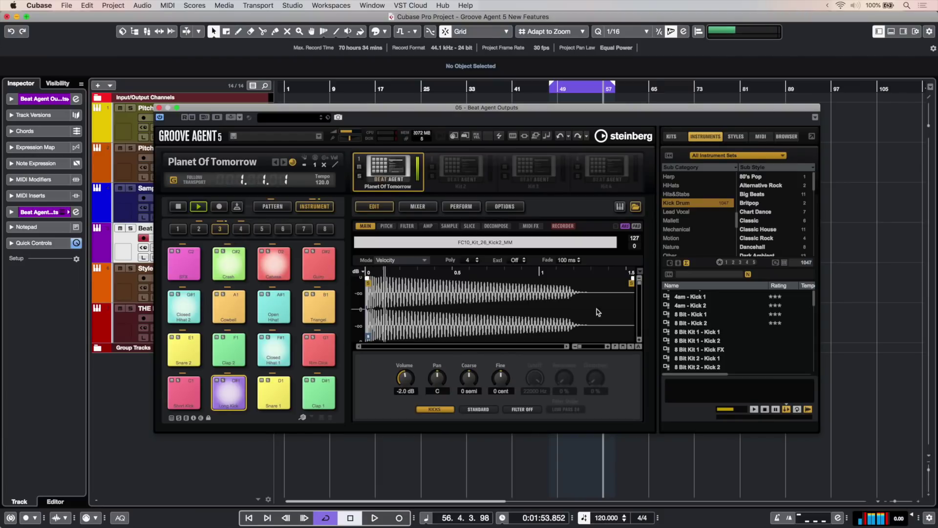
pyautogui.click(683, 332)
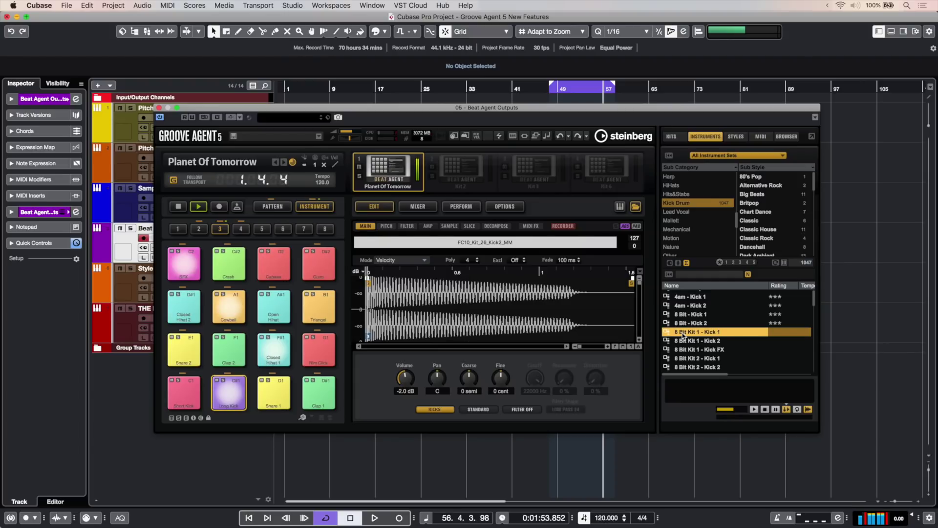
pyautogui.press('Down')
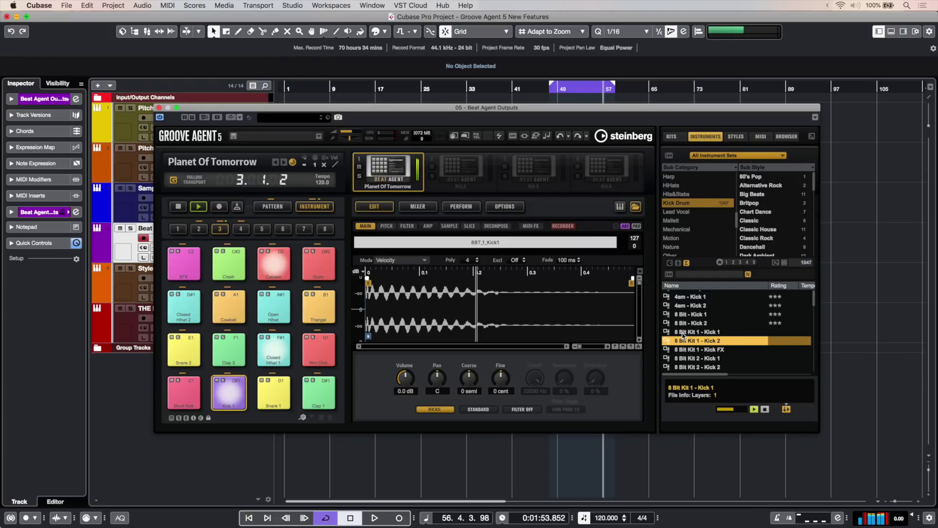
pyautogui.scroll(-5, 693, 342)
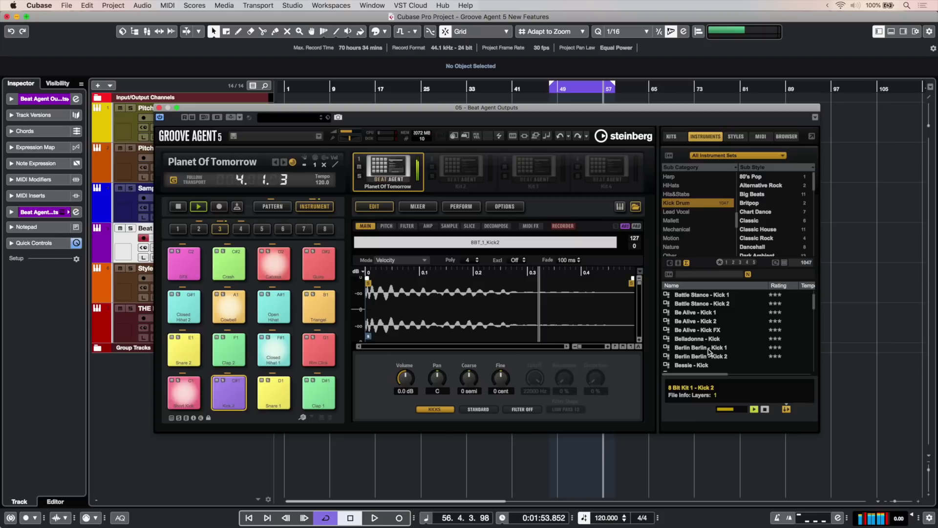
pyautogui.click(708, 348)
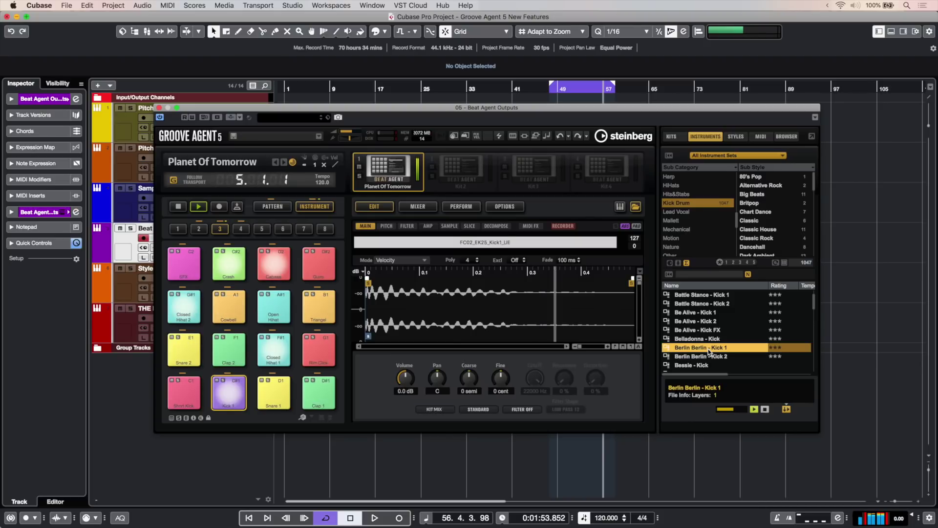
# - Audition Big Boys - Kick 04 and Big Harry - Kick 1 on the Long Kick pad while the groove plays
pyautogui.scroll(-3, 734, 233)
pyautogui.scroll(-4, 734, 313)
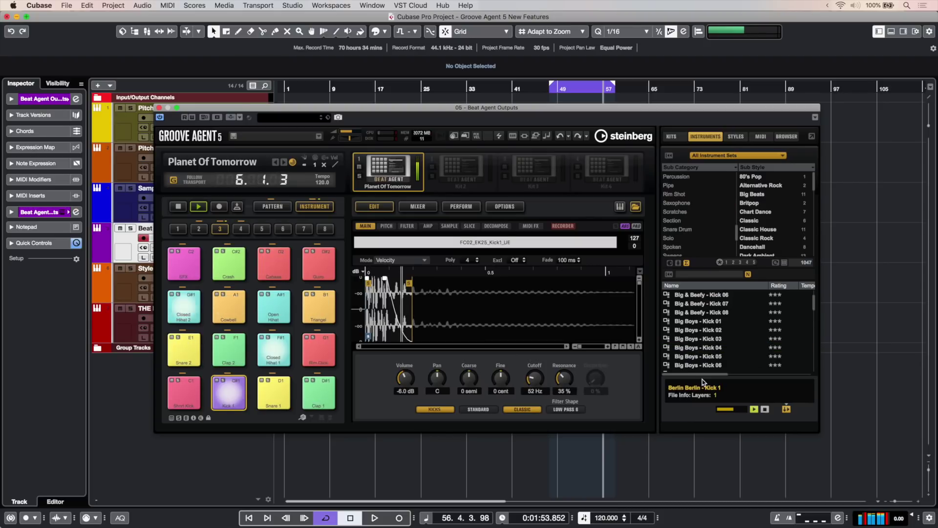
pyautogui.click(704, 349)
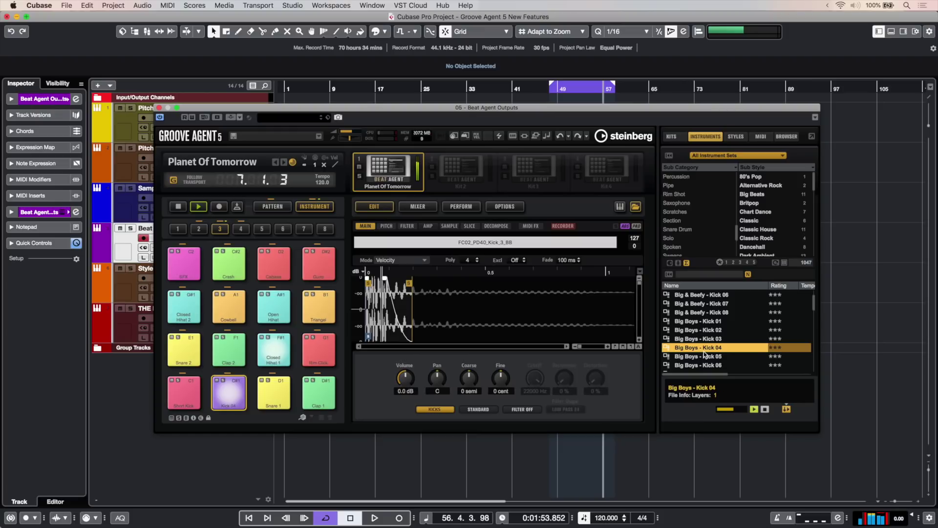
pyautogui.scroll(-2, 704, 359)
pyautogui.click(705, 357)
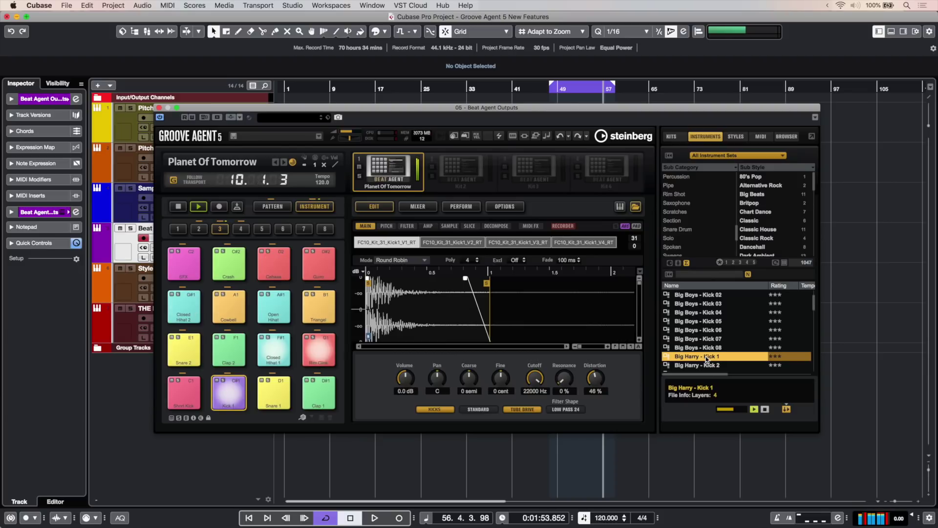
# - Adjust the prelisten level, compare Big Harry - Kick 1 with the original kick and load it onto the Long Kick pad
pyautogui.moveTo(733, 409)
pyautogui.mouseDown()
pyautogui.moveTo(725, 411)
pyautogui.moveTo(739, 410)
pyautogui.mouseUp()
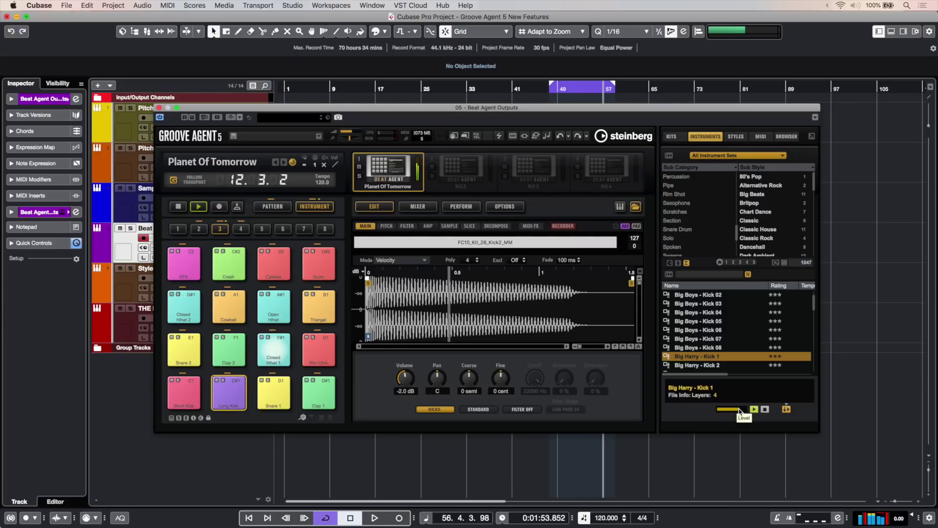
pyautogui.doubleClick(715, 355)
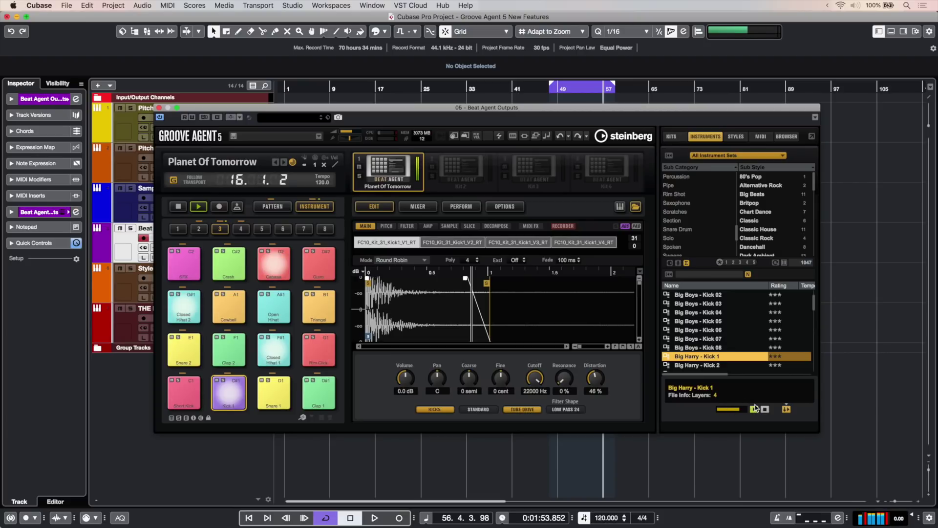
pyautogui.hotkey('ctrl', 'z')
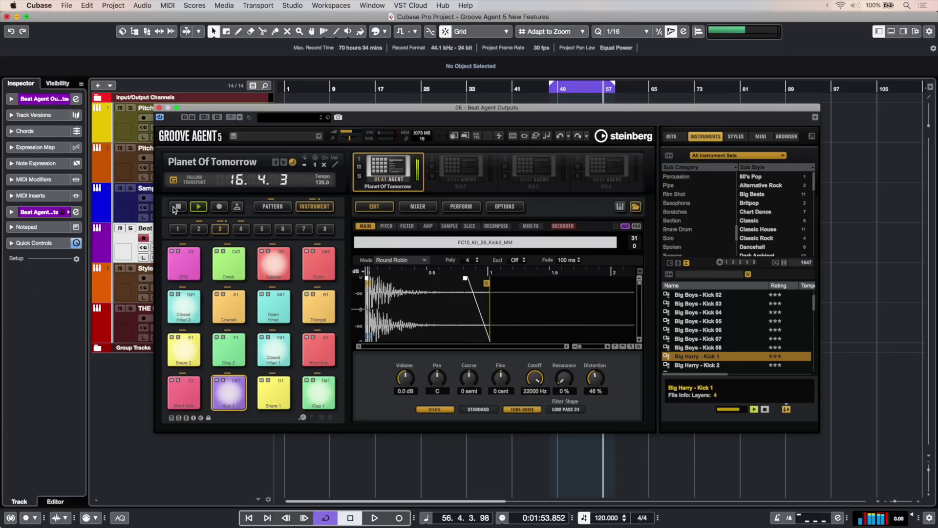
pyautogui.doubleClick(725, 358)
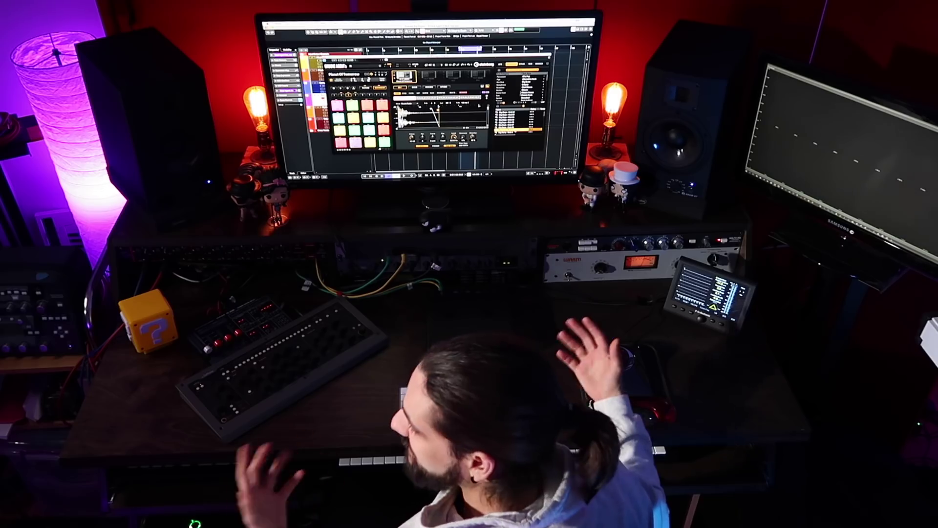